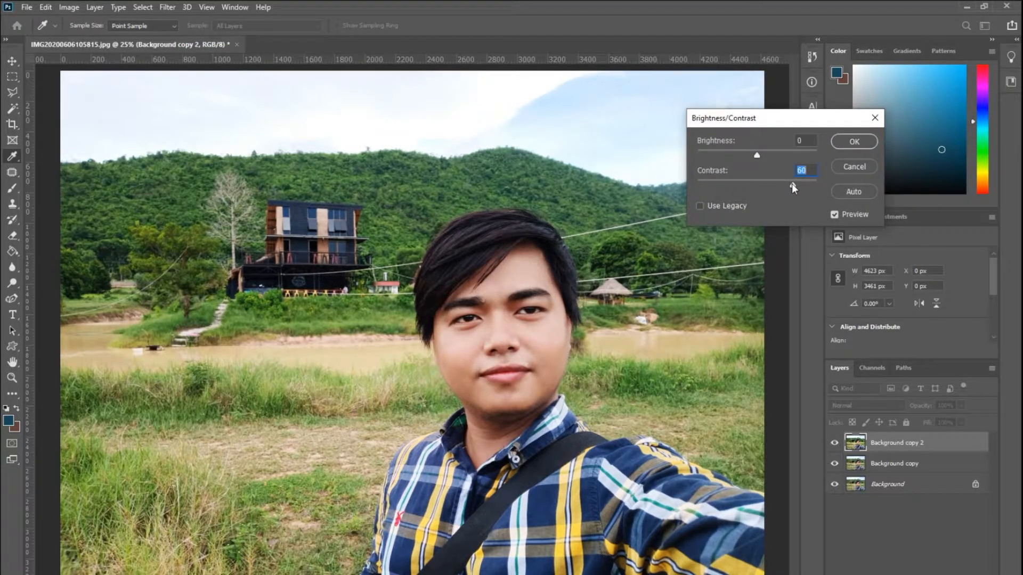
Apply a contrast of 60 to Background copy 2 and move that layer beneath Background copy
{"action": "left_click", "coordinate": [852, 141]}
{"action": "key", "text": "e"}
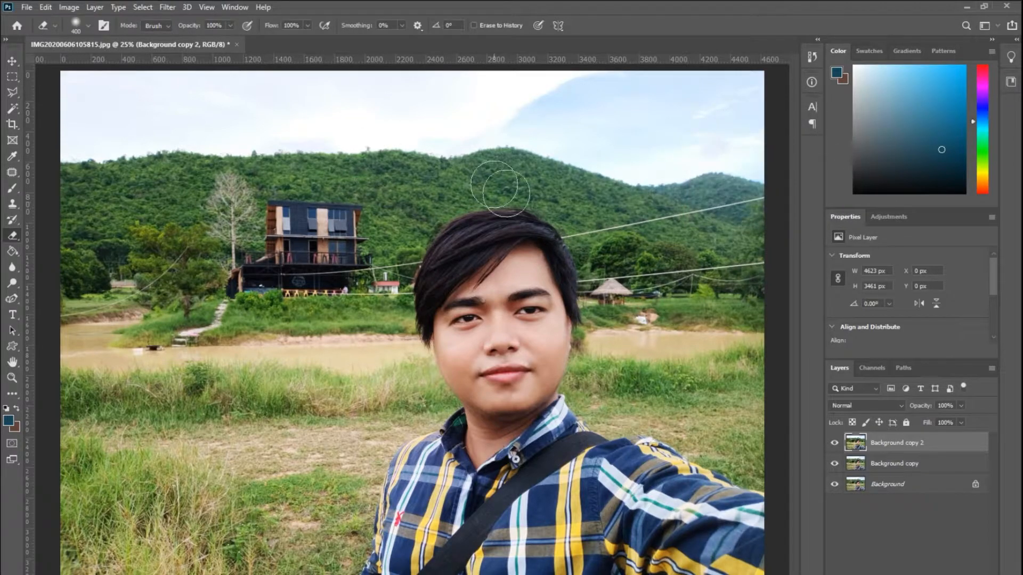
{"action": "left_click_drag", "start_coordinate": [916, 449], "coordinate": [914, 471]}
Apply a Gaussian Blur with a radius of about 11.1 pixels to the Background copy layer
{"action": "left_click", "coordinate": [917, 452]}
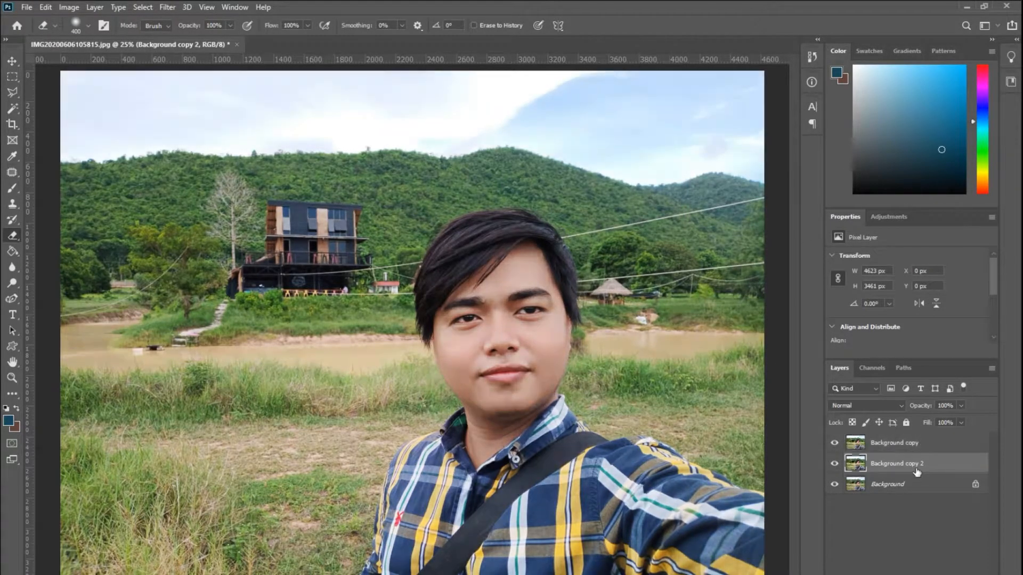
{"action": "left_click", "coordinate": [174, 7]}
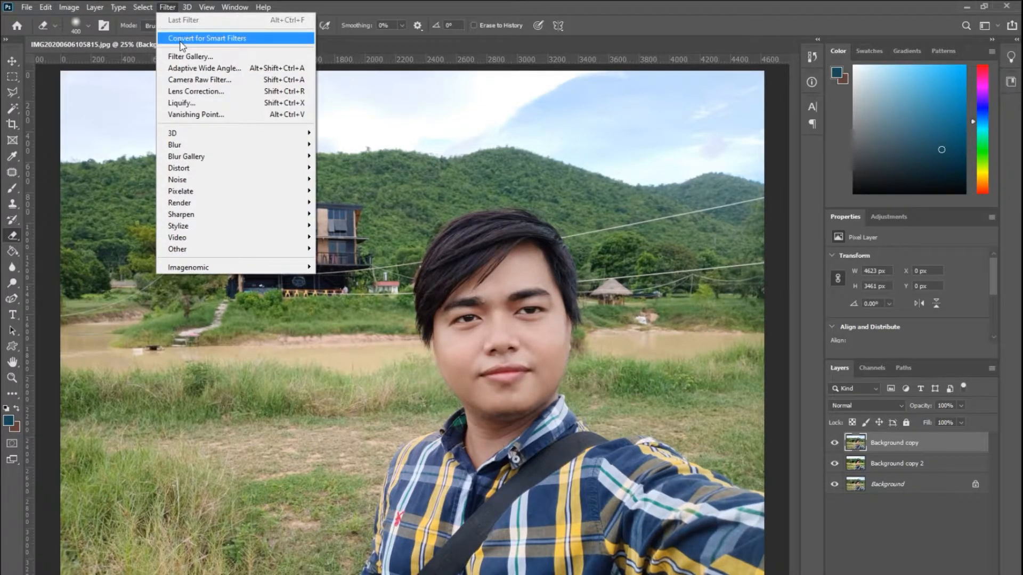
{"action": "mouse_move", "coordinate": [198, 145]}
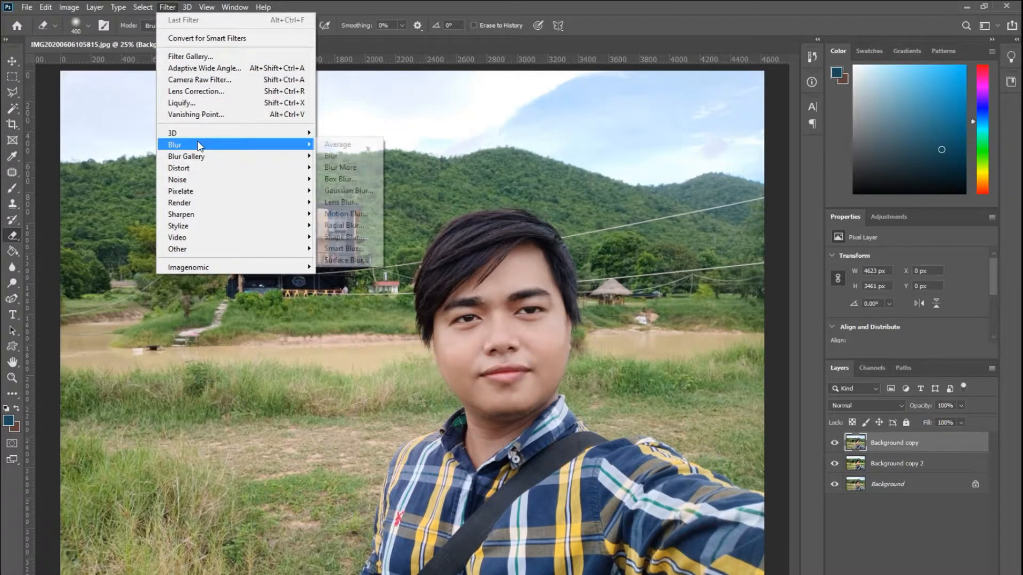
{"action": "left_click", "coordinate": [344, 194]}
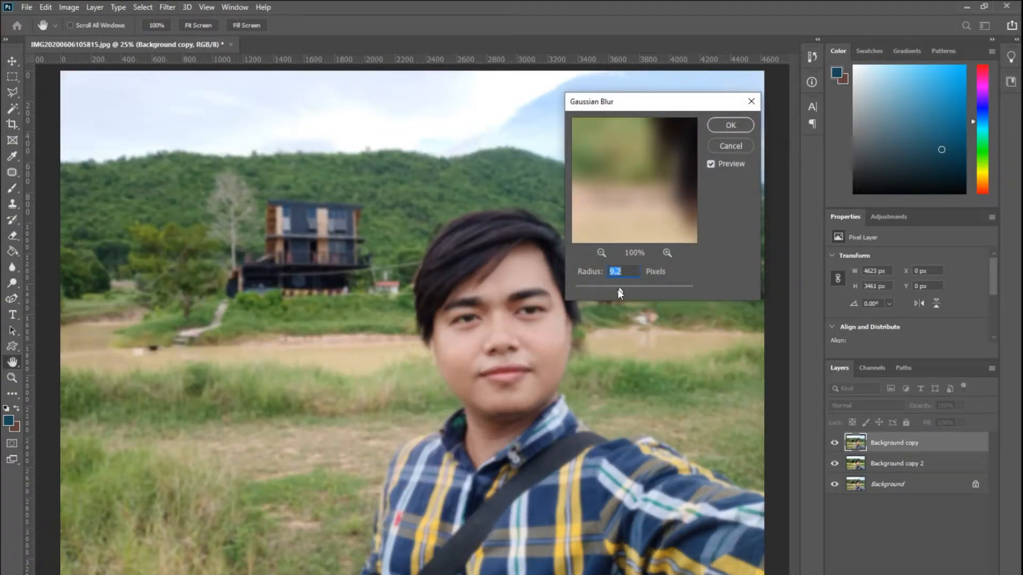
{"action": "left_click_drag", "start_coordinate": [628, 292], "coordinate": [625, 290]}
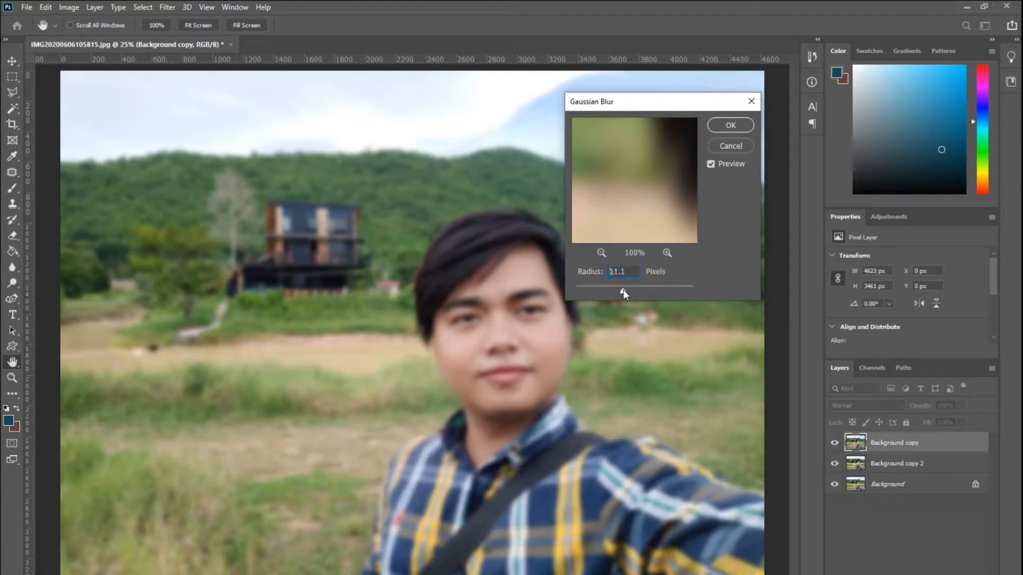
{"action": "left_click", "coordinate": [731, 131]}
{"action": "key", "text": "e"}
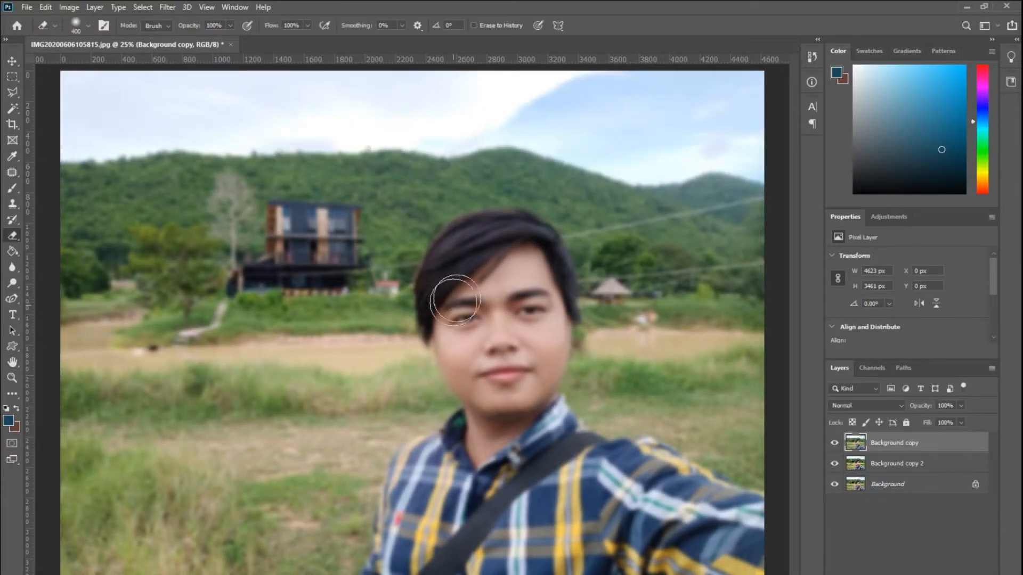
Raise the saturation of the blurred Background copy layer to about +28 with Hue/Saturation
{"action": "key", "text": "ctrl+u"}
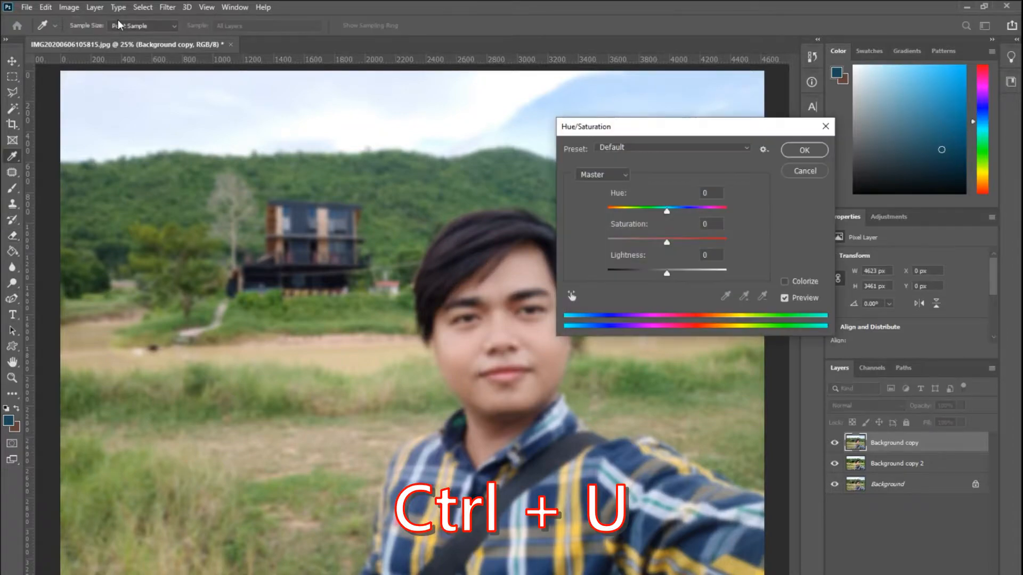
{"action": "left_click_drag", "start_coordinate": [666, 241], "coordinate": [685, 246]}
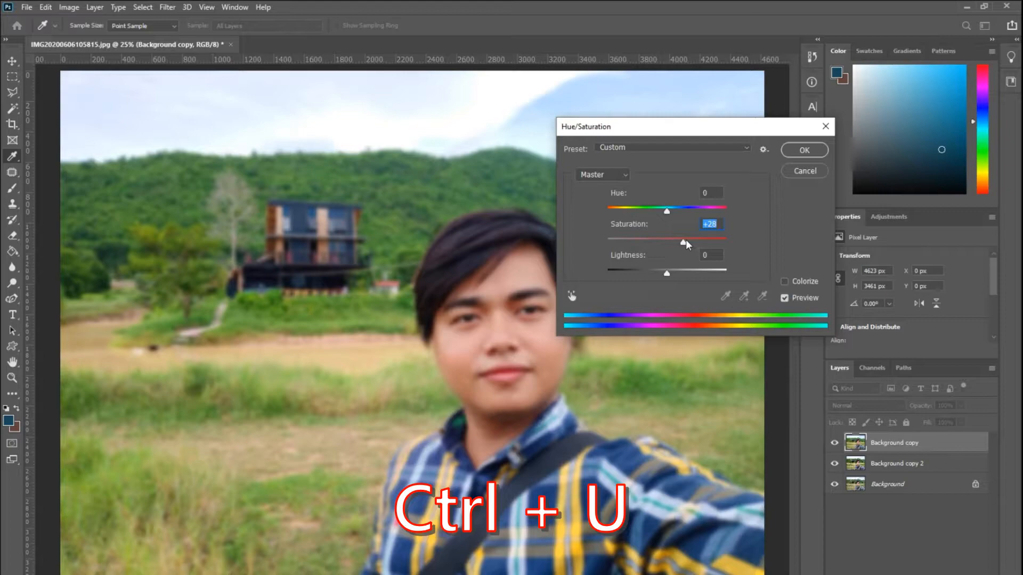
{"action": "left_click_drag", "start_coordinate": [686, 244], "coordinate": [688, 245]}
{"action": "left_click", "coordinate": [803, 150]}
Erase the blurred layer over the man's hair, face, shirt and arm with a 400 px soft Eraser
{"action": "key", "text": "e"}
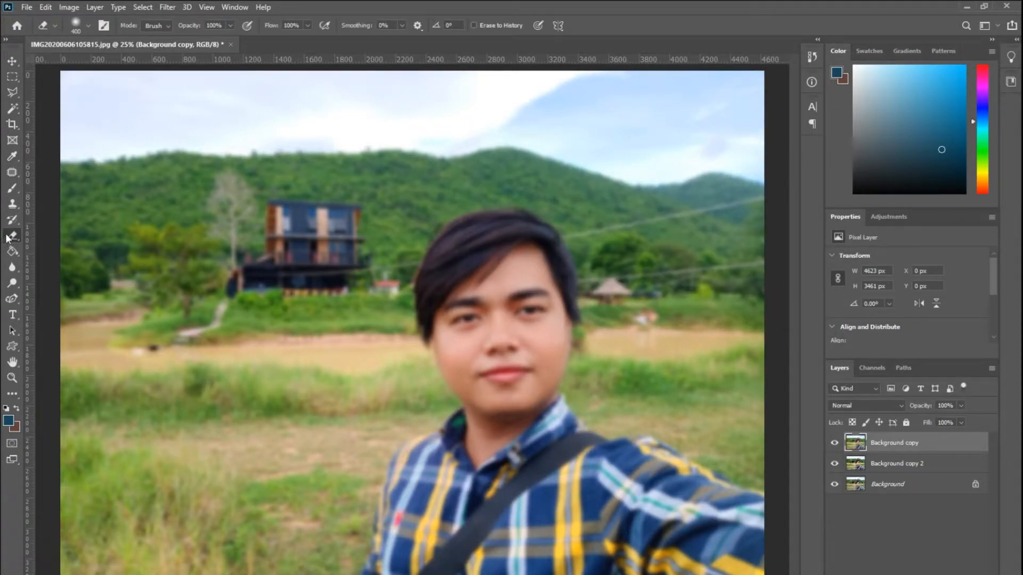
{"action": "mouse_move", "coordinate": [510, 238]}
{"action": "left_mouse_down"}
{"action": "mouse_move", "coordinate": [457, 252]}
{"action": "mouse_move", "coordinate": [449, 300]}
{"action": "mouse_move", "coordinate": [459, 319]}
{"action": "mouse_move", "coordinate": [513, 250]}
{"action": "mouse_move", "coordinate": [538, 251]}
{"action": "mouse_move", "coordinate": [545, 318]}
{"action": "mouse_move", "coordinate": [519, 275]}
{"action": "mouse_move", "coordinate": [495, 277]}
{"action": "mouse_move", "coordinate": [509, 414]}
{"action": "mouse_move", "coordinate": [485, 334]}
{"action": "mouse_move", "coordinate": [463, 311]}
{"action": "mouse_move", "coordinate": [480, 380]}
{"action": "mouse_move", "coordinate": [531, 317]}
{"action": "mouse_move", "coordinate": [541, 322]}
{"action": "mouse_move", "coordinate": [521, 419]}
{"action": "mouse_move", "coordinate": [545, 427]}
{"action": "mouse_move", "coordinate": [587, 471]}
{"action": "mouse_move", "coordinate": [651, 467]}
{"action": "mouse_move", "coordinate": [642, 466]}
{"action": "mouse_move", "coordinate": [690, 502]}
{"action": "mouse_move", "coordinate": [686, 492]}
{"action": "mouse_move", "coordinate": [758, 528]}
{"action": "mouse_move", "coordinate": [758, 554]}
{"action": "mouse_move", "coordinate": [694, 517]}
{"action": "mouse_move", "coordinate": [601, 506]}
{"action": "mouse_move", "coordinate": [730, 566]}
{"action": "mouse_move", "coordinate": [564, 559]}
{"action": "mouse_move", "coordinate": [594, 560]}
{"action": "mouse_move", "coordinate": [557, 496]}
{"action": "mouse_move", "coordinate": [506, 469]}
{"action": "mouse_move", "coordinate": [487, 422]}
{"action": "mouse_move", "coordinate": [475, 444]}
{"action": "mouse_move", "coordinate": [413, 475]}
{"action": "mouse_move", "coordinate": [398, 552]}
{"action": "mouse_move", "coordinate": [454, 483]}
{"action": "mouse_move", "coordinate": [526, 477]}
{"action": "mouse_move", "coordinate": [481, 517]}
{"action": "mouse_move", "coordinate": [473, 560]}
{"action": "mouse_move", "coordinate": [532, 523]}
{"action": "mouse_move", "coordinate": [520, 556]}
{"action": "left_mouse_up"}
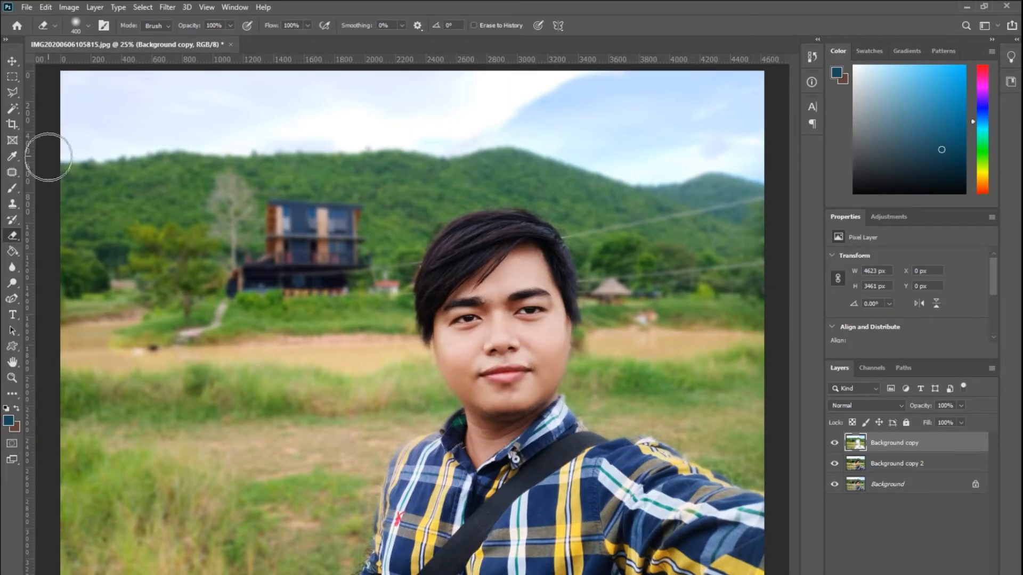
Enlarge the Eraser to 1200 px and erase the blur over the foreground grass along the photo's lower edge
{"action": "scroll", "coordinate": [525, 442], "scroll_direction": "down", "scroll_amount": 1}
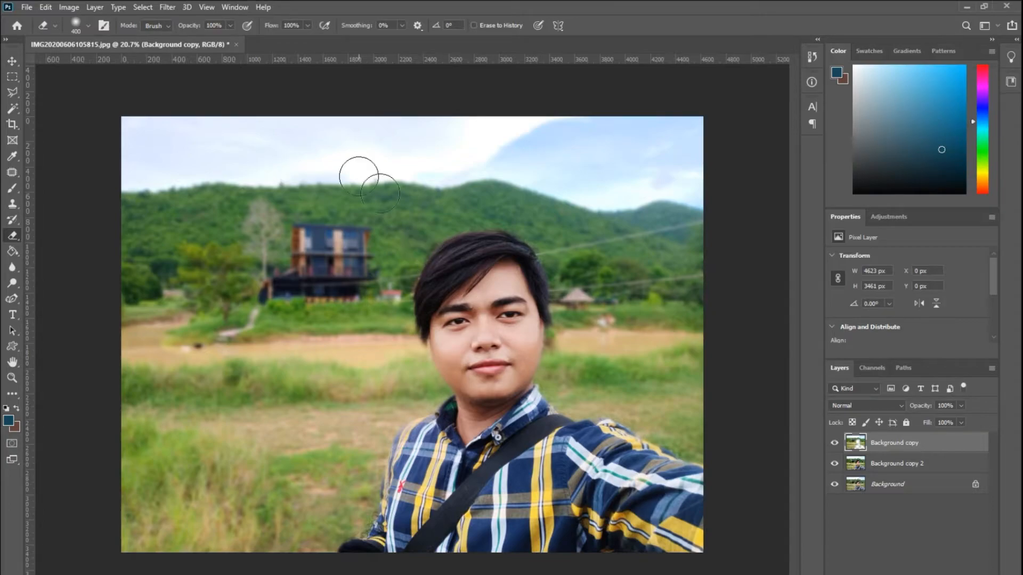
{"action": "key", "text": "bracketright"}
{"action": "key", "text": "bracketright"}
{"action": "key", "text": "bracketright"}
{"action": "key", "text": "bracketright"}
{"action": "key", "text": "bracketright"}
{"action": "key", "text": "bracketright"}
{"action": "key", "text": "bracketright"}
{"action": "key", "text": "bracketright"}
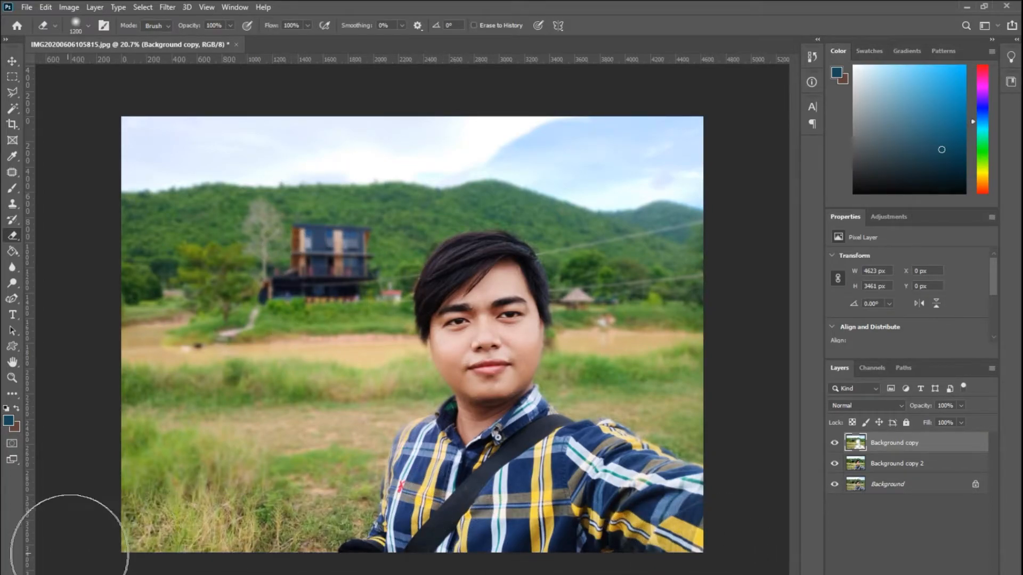
{"action": "mouse_move", "coordinate": [749, 493]}
{"action": "left_mouse_down"}
{"action": "mouse_move", "coordinate": [317, 545]}
{"action": "mouse_move", "coordinate": [81, 516]}
{"action": "left_mouse_up"}
{"action": "key", "text": "ctrl+0"}
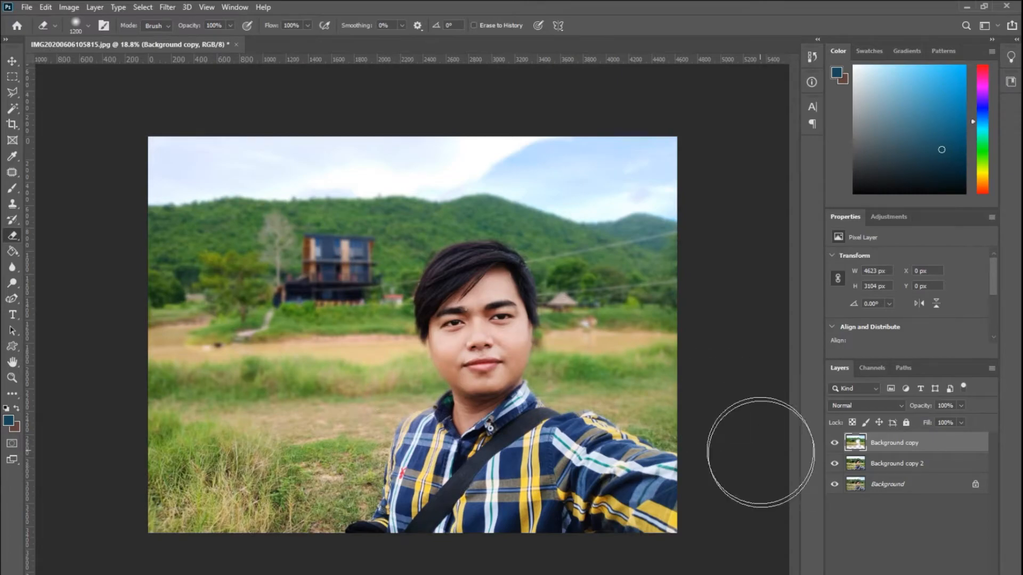
Use face-aware Liquify on Background copy 2 to slim the man's jaw and cheek and shorten his chin slightly
{"action": "left_click", "coordinate": [911, 467]}
{"action": "left_click", "coordinate": [168, 7]}
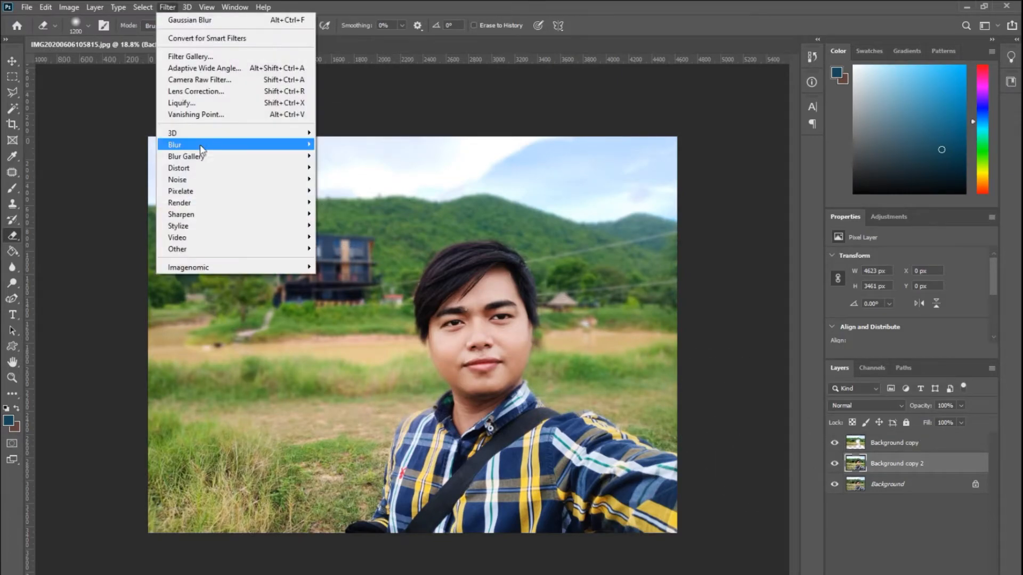
{"action": "left_click", "coordinate": [200, 103]}
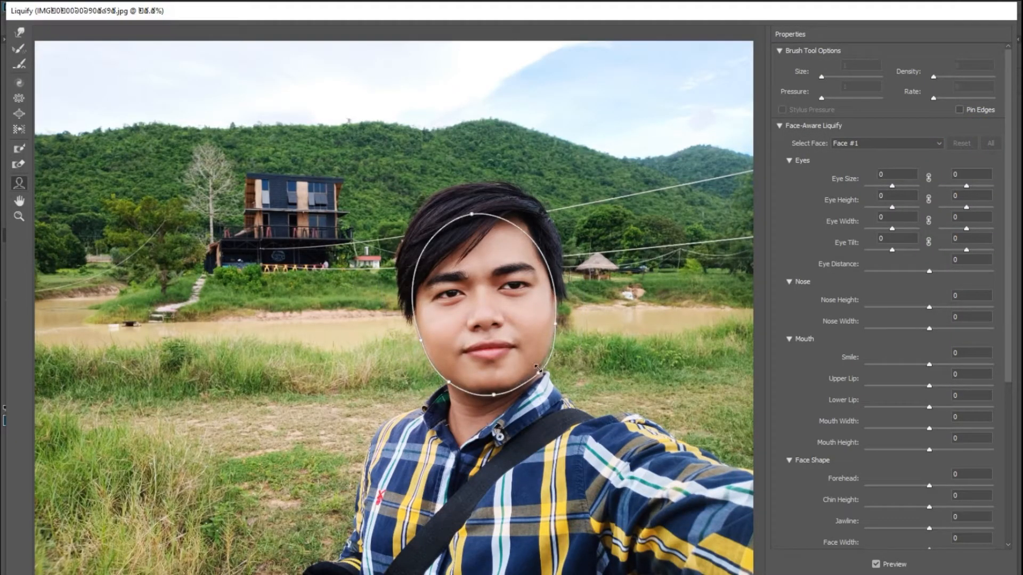
{"action": "left_click_drag", "start_coordinate": [535, 367], "coordinate": [531, 364]}
{"action": "left_click_drag", "start_coordinate": [555, 323], "coordinate": [549, 324]}
{"action": "left_click_drag", "start_coordinate": [494, 398], "coordinate": [493, 390]}
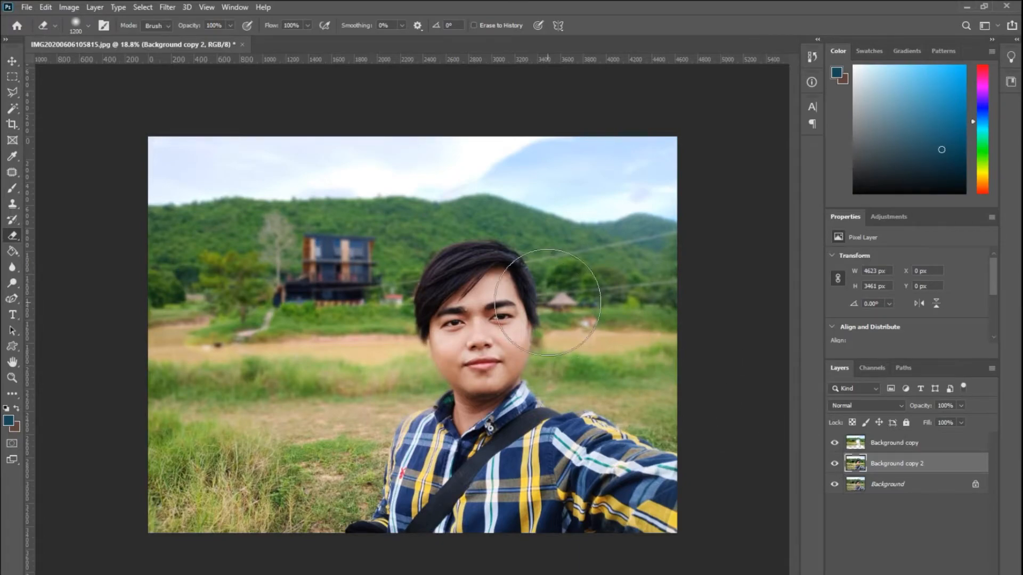
Set up a 400 px Brush at 30% opacity and flow with a dark green foreground color on Background copy
{"action": "scroll", "coordinate": [495, 457], "scroll_direction": "down", "scroll_amount": 1}
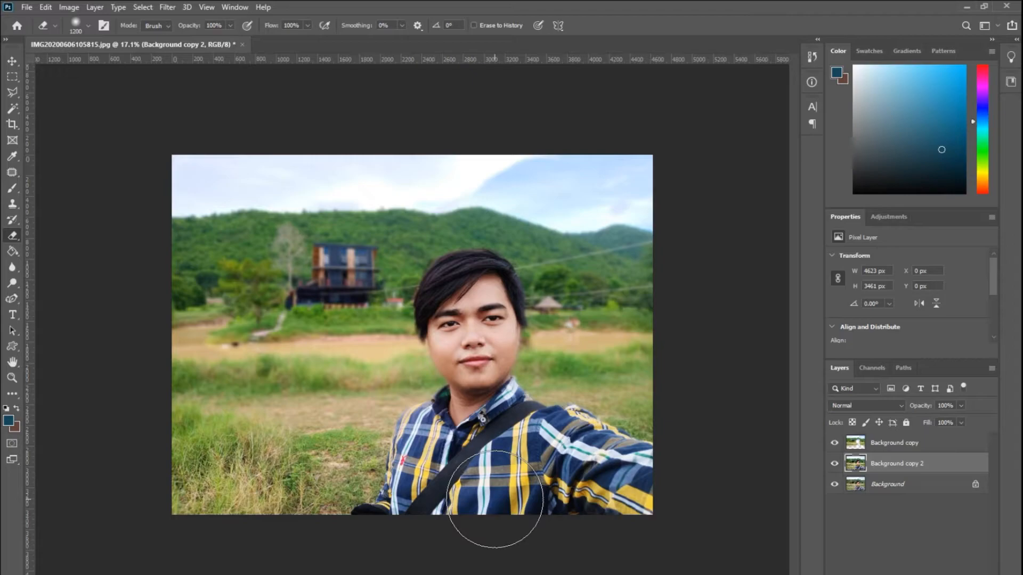
{"action": "left_click", "coordinate": [912, 443]}
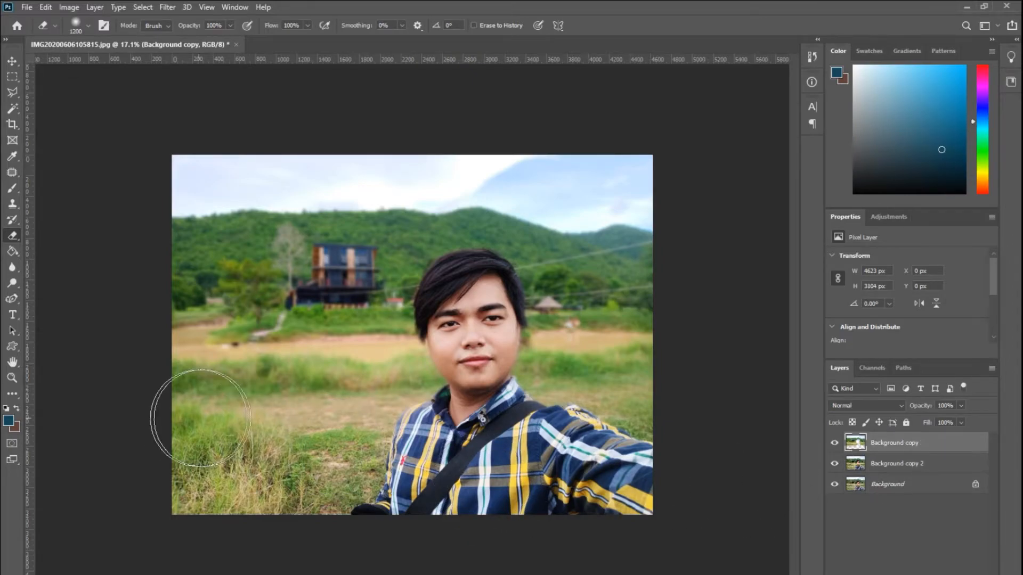
{"action": "key", "text": "b"}
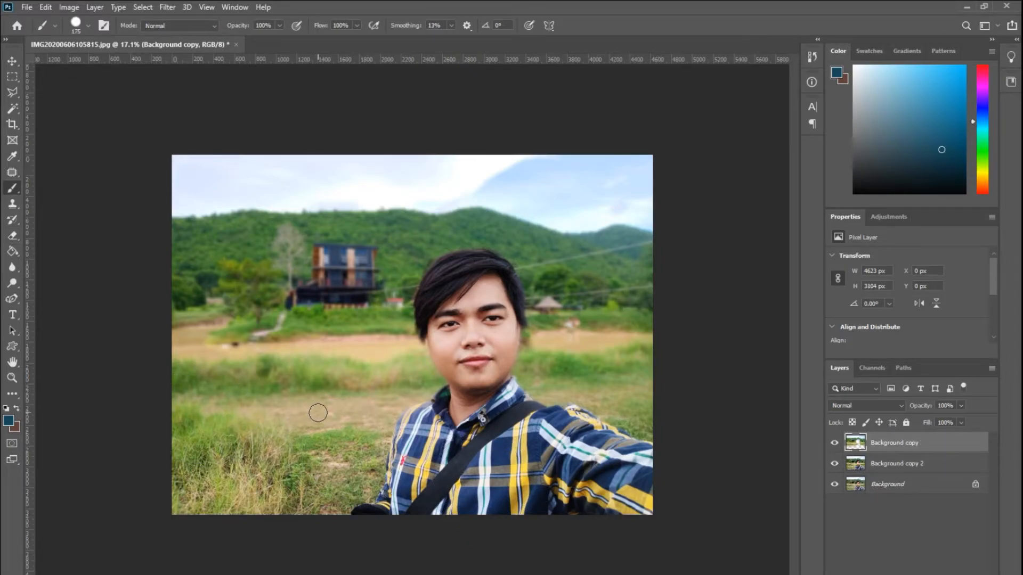
{"action": "left_click", "coordinate": [8, 421]}
{"action": "left_click_drag", "start_coordinate": [519, 269], "coordinate": [500, 223]}
{"action": "left_click", "coordinate": [627, 136]}
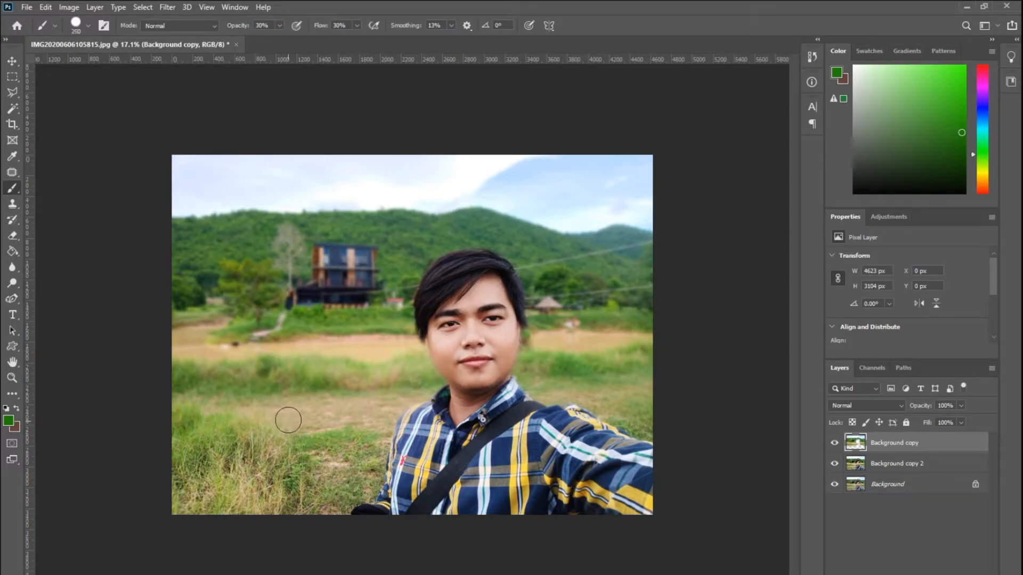
{"action": "key", "text": "bracketright"}
{"action": "key", "text": "bracketright"}
Try painting green over the bare ground beside the man with the hard brush, and undo the stroke
{"action": "left_click_drag", "start_coordinate": [258, 411], "coordinate": [336, 403]}
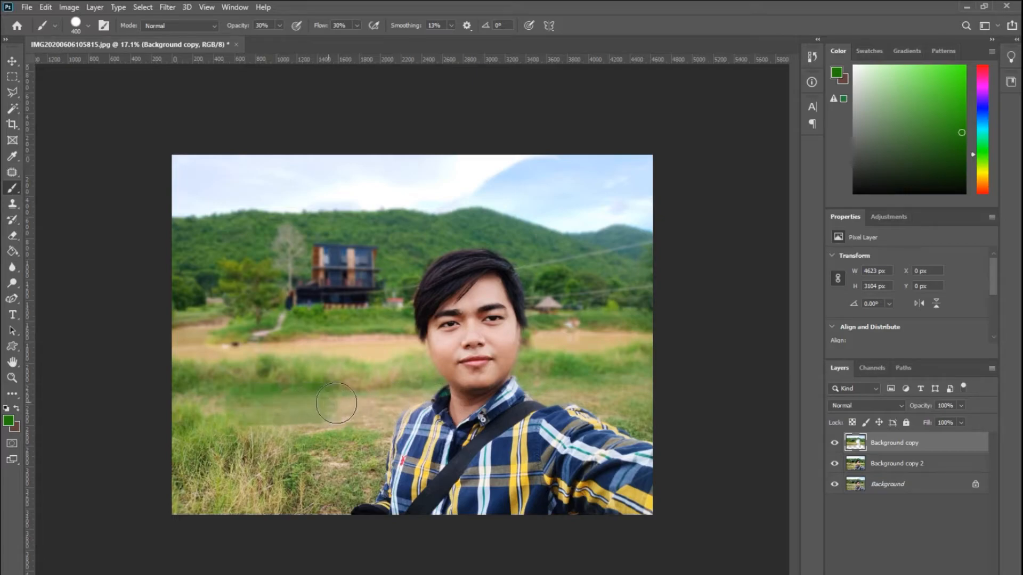
{"action": "key", "text": "ctrl+z"}
Switch to a soft round brush and tint the bare ground and grass on both sides of the man green
{"action": "left_click", "coordinate": [88, 26]}
{"action": "left_click", "coordinate": [46, 115]}
{"action": "mouse_move", "coordinate": [273, 405]}
{"action": "left_mouse_down"}
{"action": "mouse_move", "coordinate": [335, 413]}
{"action": "mouse_move", "coordinate": [379, 400]}
{"action": "mouse_move", "coordinate": [362, 420]}
{"action": "mouse_move", "coordinate": [203, 399]}
{"action": "left_mouse_up"}
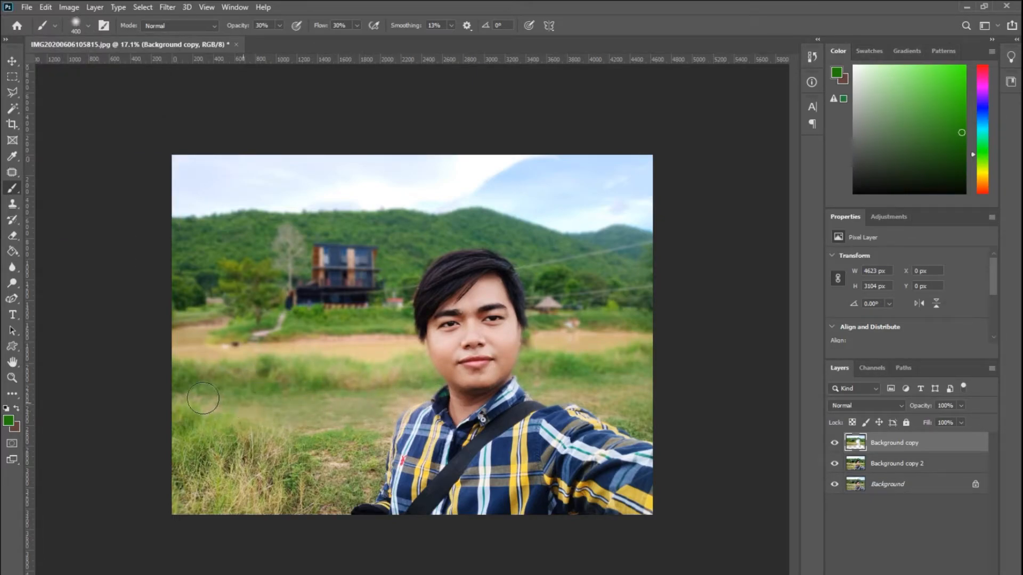
{"action": "left_click_drag", "start_coordinate": [313, 442], "coordinate": [334, 485]}
{"action": "mouse_move", "coordinate": [373, 422]}
{"action": "left_mouse_down"}
{"action": "mouse_move", "coordinate": [208, 373]}
{"action": "mouse_move", "coordinate": [216, 442]}
{"action": "mouse_move", "coordinate": [256, 471]}
{"action": "mouse_move", "coordinate": [261, 495]}
{"action": "mouse_move", "coordinate": [298, 449]}
{"action": "left_mouse_up"}
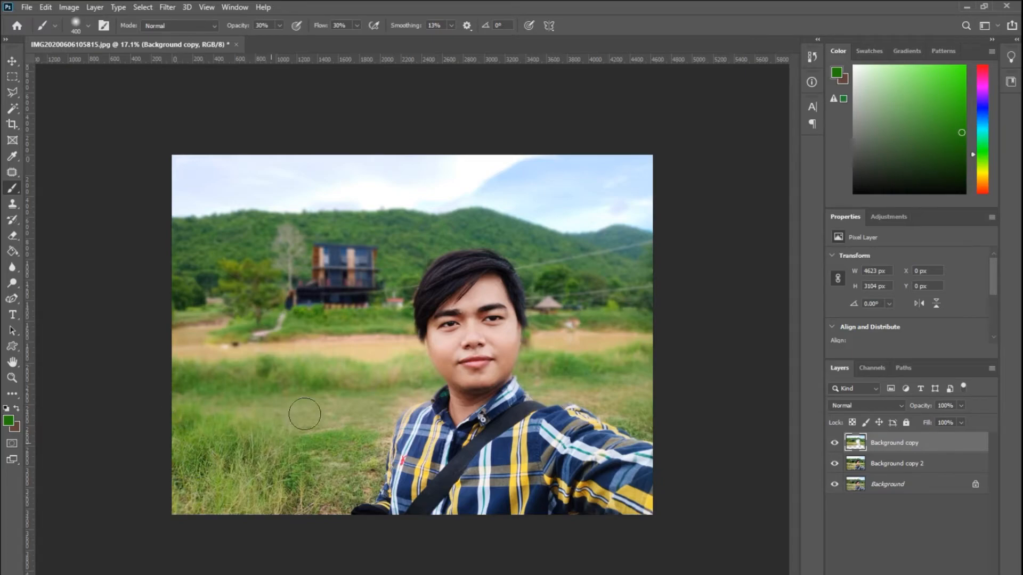
{"action": "left_click_drag", "start_coordinate": [362, 372], "coordinate": [423, 370]}
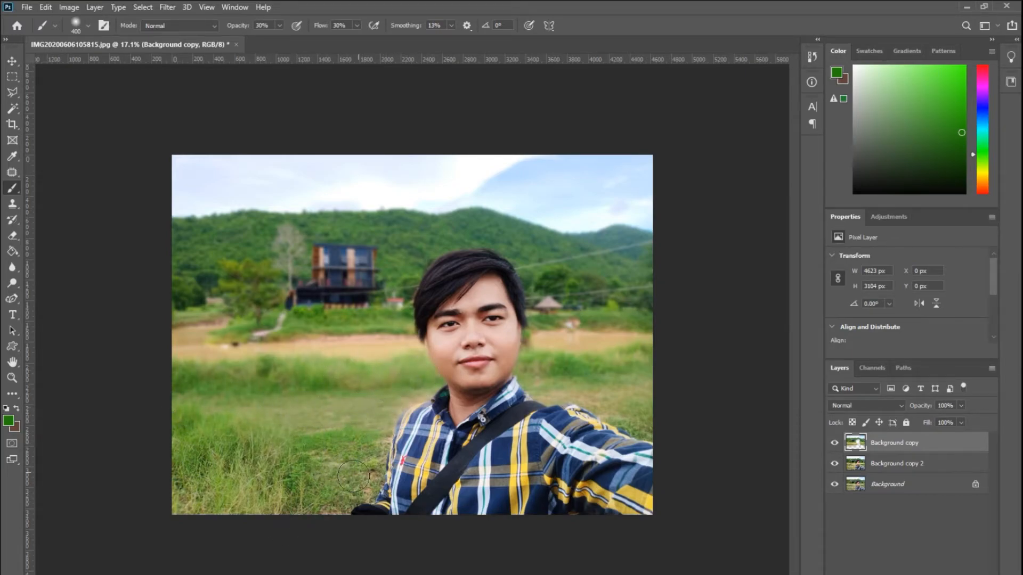
{"action": "mouse_move", "coordinate": [604, 362]}
{"action": "left_mouse_down"}
{"action": "mouse_move", "coordinate": [647, 393]}
{"action": "mouse_move", "coordinate": [630, 398]}
{"action": "mouse_move", "coordinate": [635, 414]}
{"action": "mouse_move", "coordinate": [566, 389]}
{"action": "left_mouse_up"}
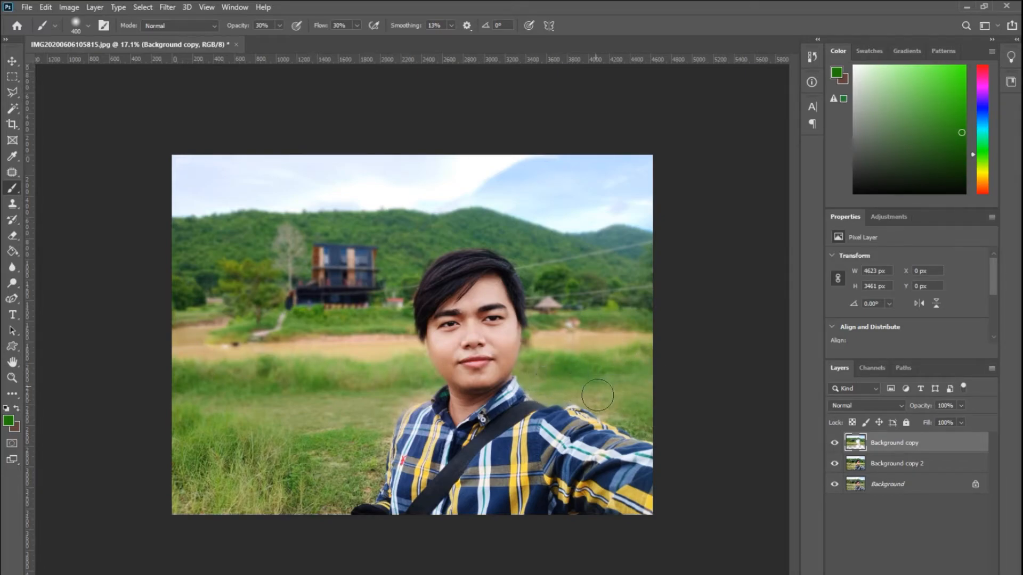
{"action": "mouse_move", "coordinate": [380, 400]}
{"action": "left_mouse_down"}
{"action": "mouse_move", "coordinate": [364, 419]}
{"action": "mouse_move", "coordinate": [320, 419]}
{"action": "mouse_move", "coordinate": [252, 397]}
{"action": "mouse_move", "coordinate": [171, 416]}
{"action": "left_mouse_up"}
{"action": "left_click_drag", "start_coordinate": [353, 426], "coordinate": [366, 457]}
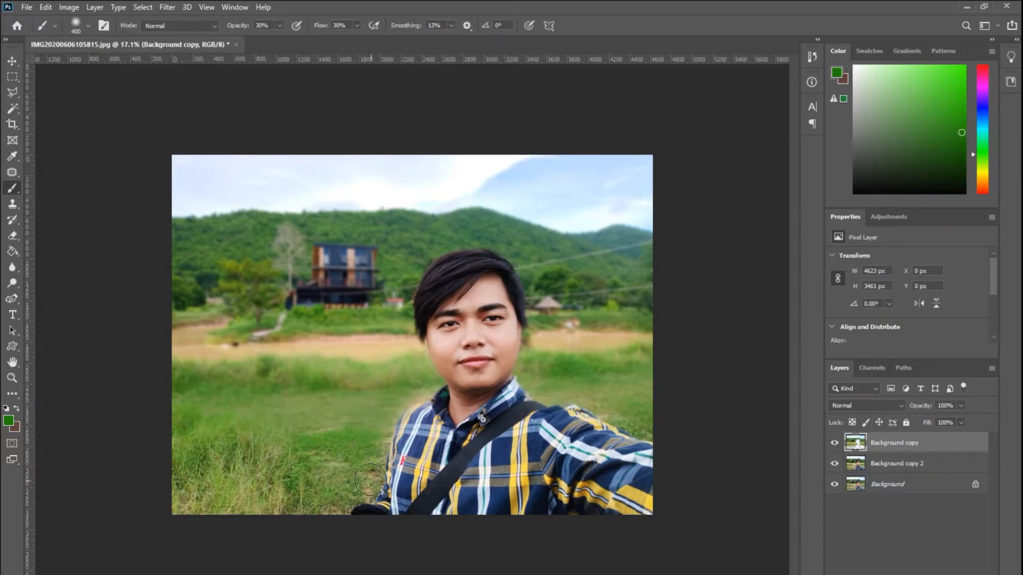
{"action": "left_click_drag", "start_coordinate": [282, 482], "coordinate": [191, 478]}
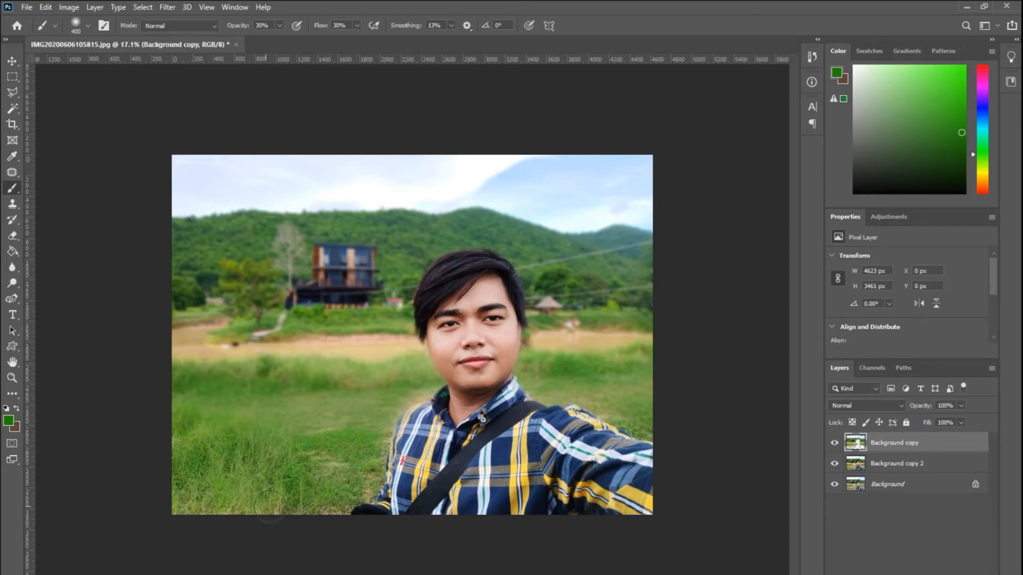
Choose a light blue foreground color and brush it over the pale sky and clouds above the hills
{"action": "scroll", "coordinate": [322, 407], "scroll_direction": "down", "scroll_amount": 5}
{"action": "scroll", "coordinate": [322, 407], "scroll_direction": "up", "scroll_amount": 5}
{"action": "left_click", "coordinate": [8, 421]}
{"action": "left_click", "coordinate": [518, 211]}
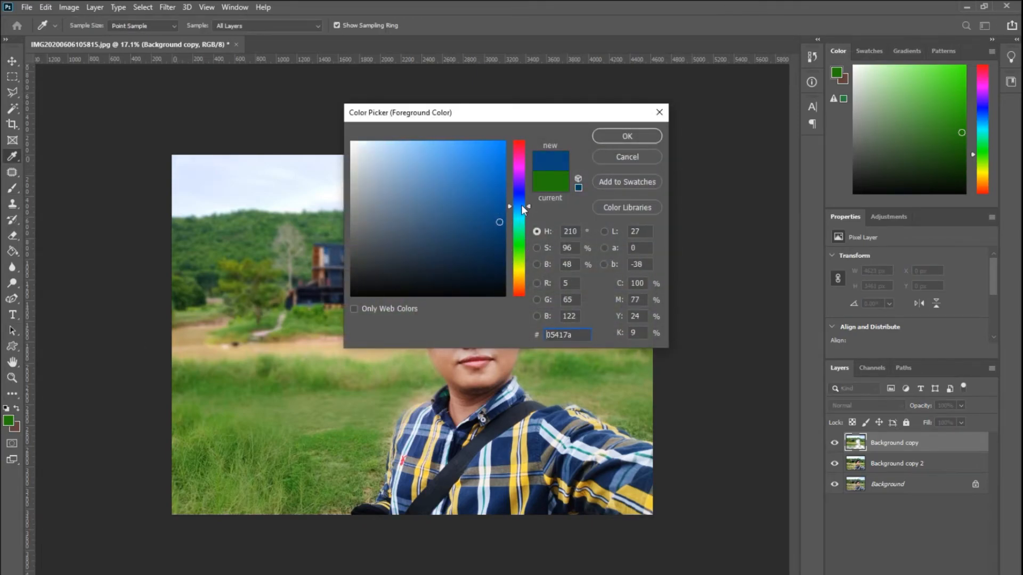
{"action": "mouse_move", "coordinate": [489, 173]}
{"action": "left_mouse_down"}
{"action": "mouse_move", "coordinate": [470, 155]}
{"action": "mouse_move", "coordinate": [499, 198]}
{"action": "mouse_move", "coordinate": [383, 165]}
{"action": "mouse_move", "coordinate": [462, 162]}
{"action": "mouse_move", "coordinate": [175, 162]}
{"action": "mouse_move", "coordinate": [292, 154]}
{"action": "mouse_move", "coordinate": [217, 180]}
{"action": "mouse_move", "coordinate": [238, 195]}
{"action": "mouse_move", "coordinate": [326, 185]}
{"action": "mouse_move", "coordinate": [298, 170]}
{"action": "mouse_move", "coordinate": [439, 193]}
{"action": "mouse_move", "coordinate": [513, 167]}
{"action": "left_mouse_up"}
{"action": "left_click", "coordinate": [627, 136]}
{"action": "key", "text": "b"}
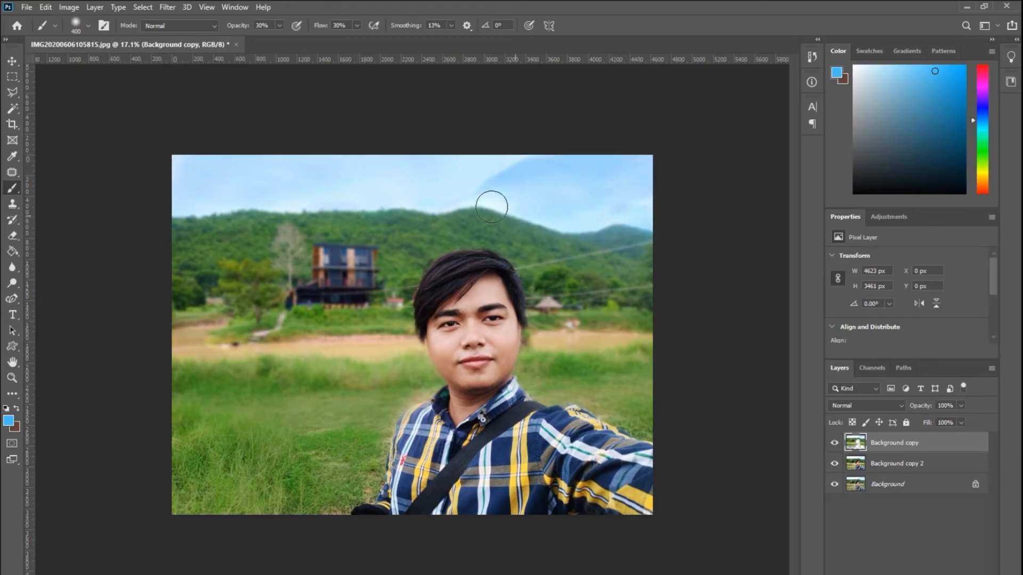
Compare the edit with the original by hiding and reshowing the Background copy and Background copy 2 layers
{"action": "scroll", "coordinate": [698, 271], "scroll_direction": "down", "scroll_amount": 2}
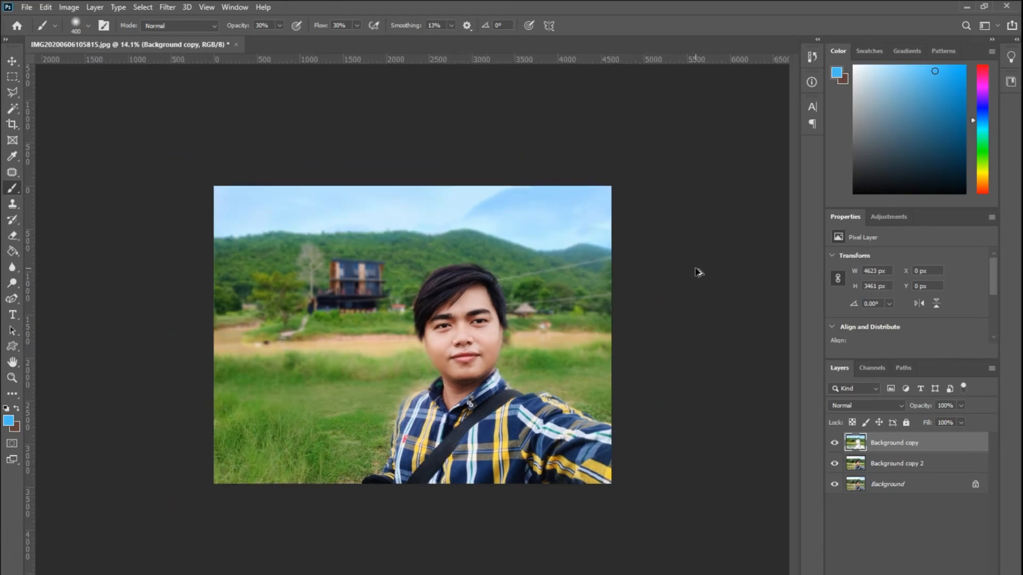
{"action": "scroll", "coordinate": [456, 369], "scroll_direction": "up", "scroll_amount": 3}
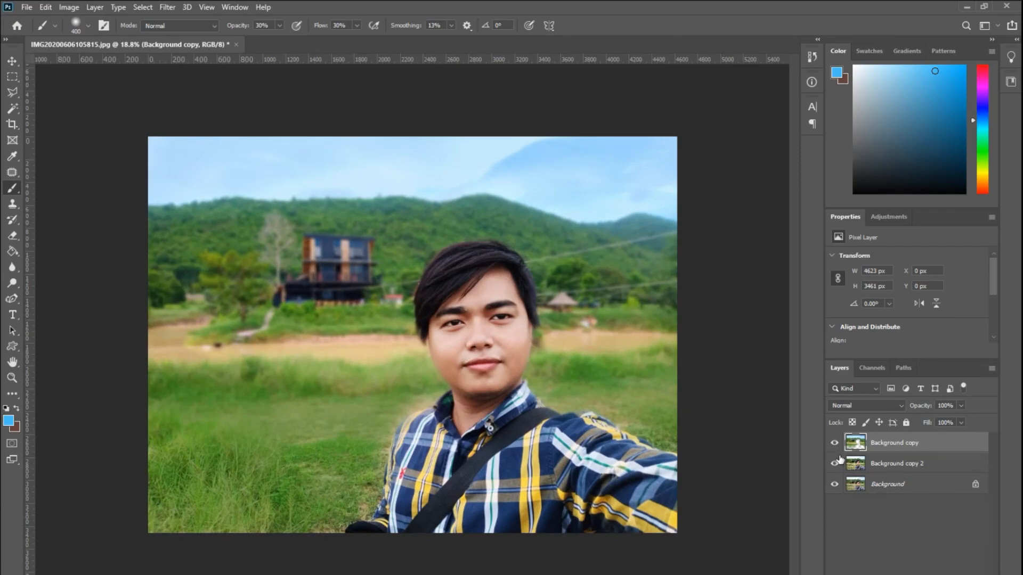
{"action": "left_click", "coordinate": [924, 464], "text": "ctrl"}
{"action": "left_click", "coordinate": [835, 443]}
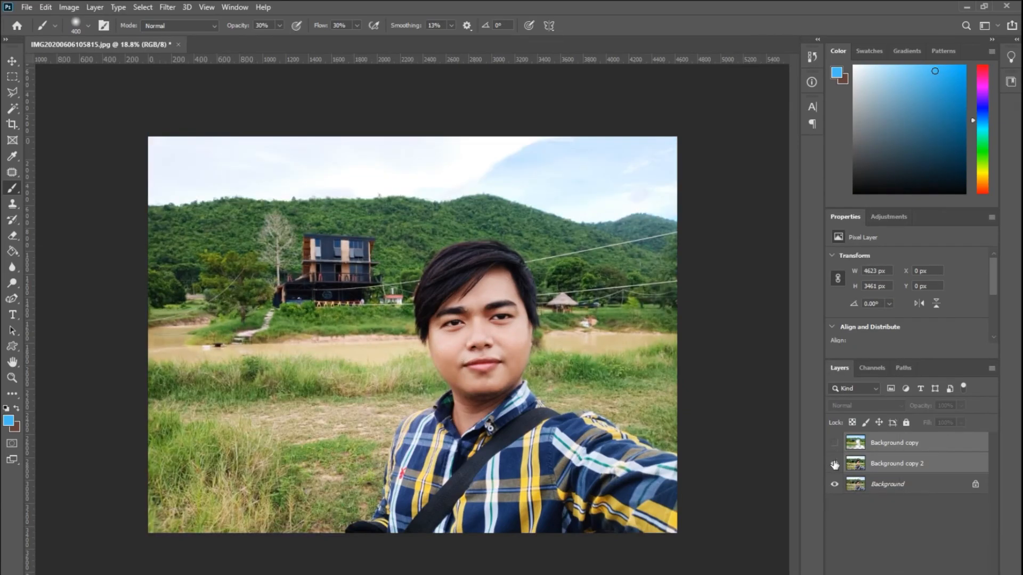
{"action": "left_click", "coordinate": [834, 463]}
{"action": "left_click", "coordinate": [835, 443]}
{"action": "left_click", "coordinate": [834, 464]}
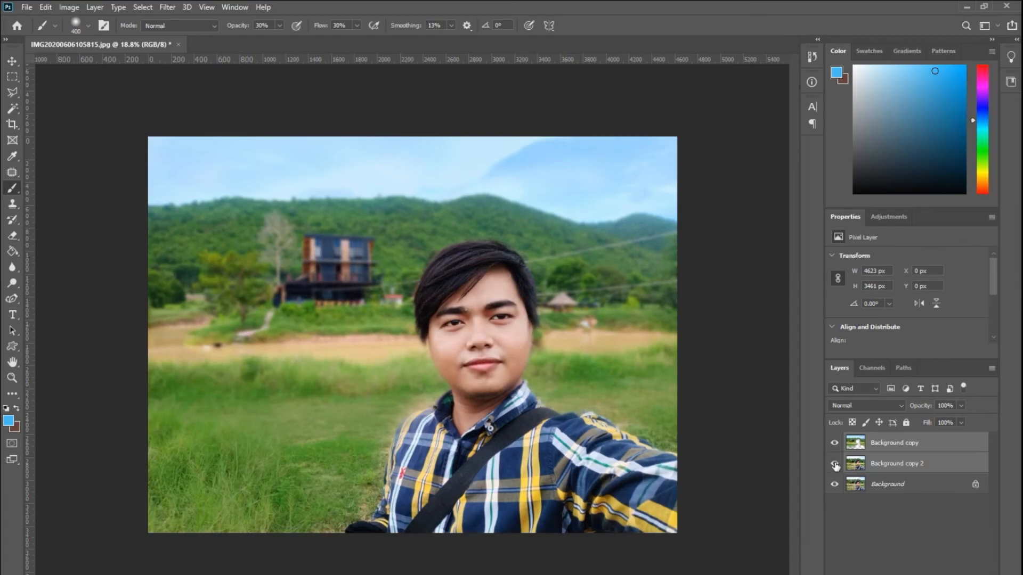